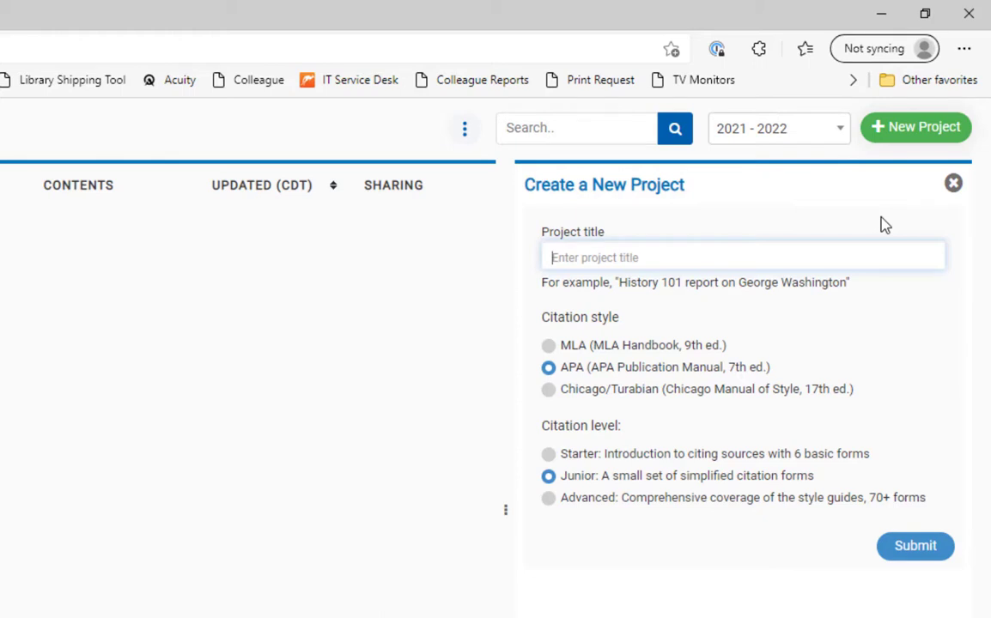
# Create a project titled Academic Integrity Paper, keeping APA as the citation style and Junior as the citation level.
pyautogui.write('Academic ')
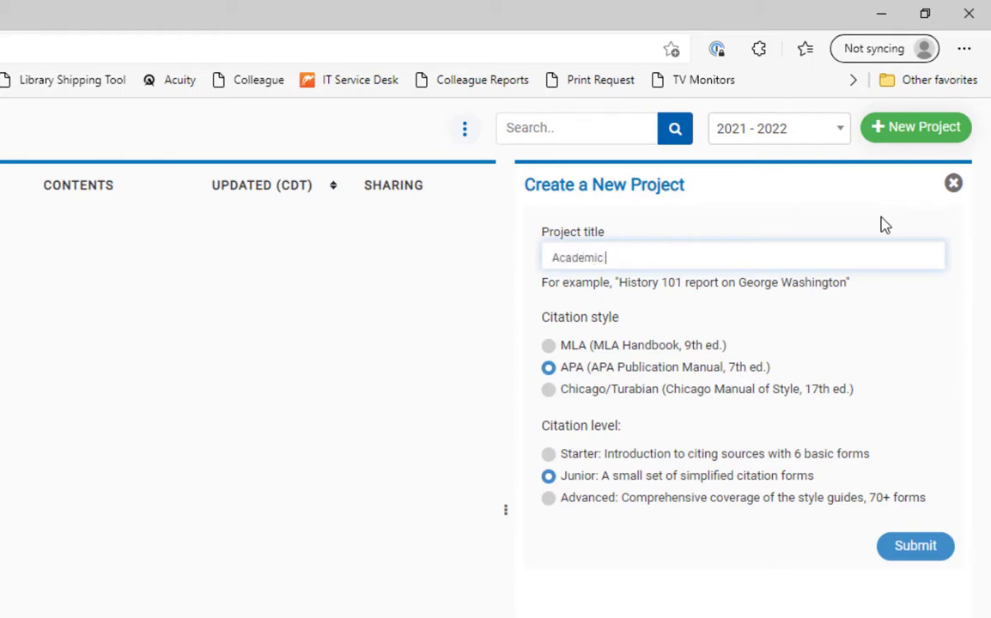
pyautogui.write('Integrity Paper')
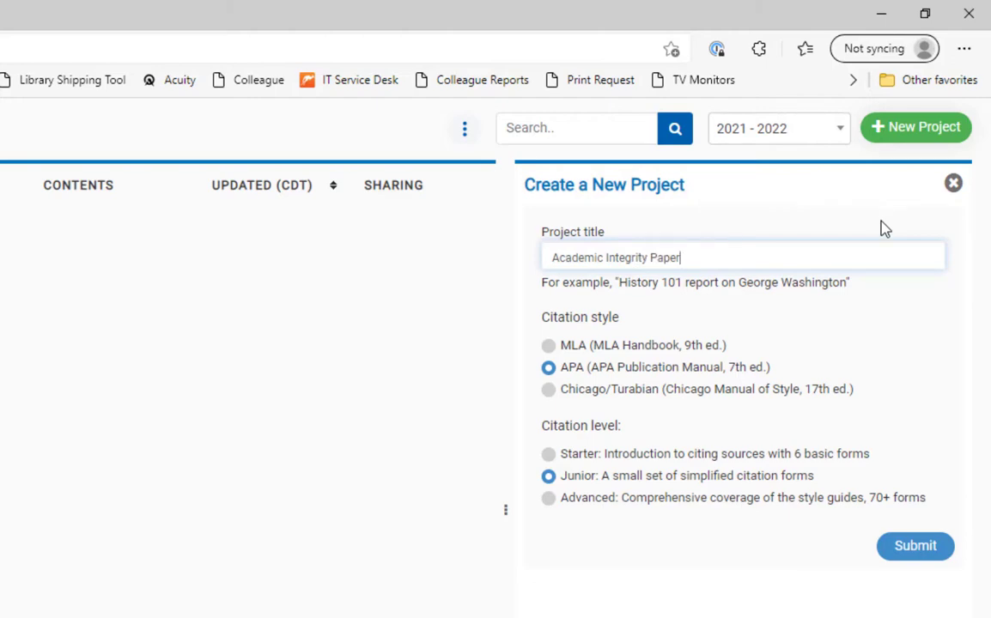
pyautogui.click(910, 552)
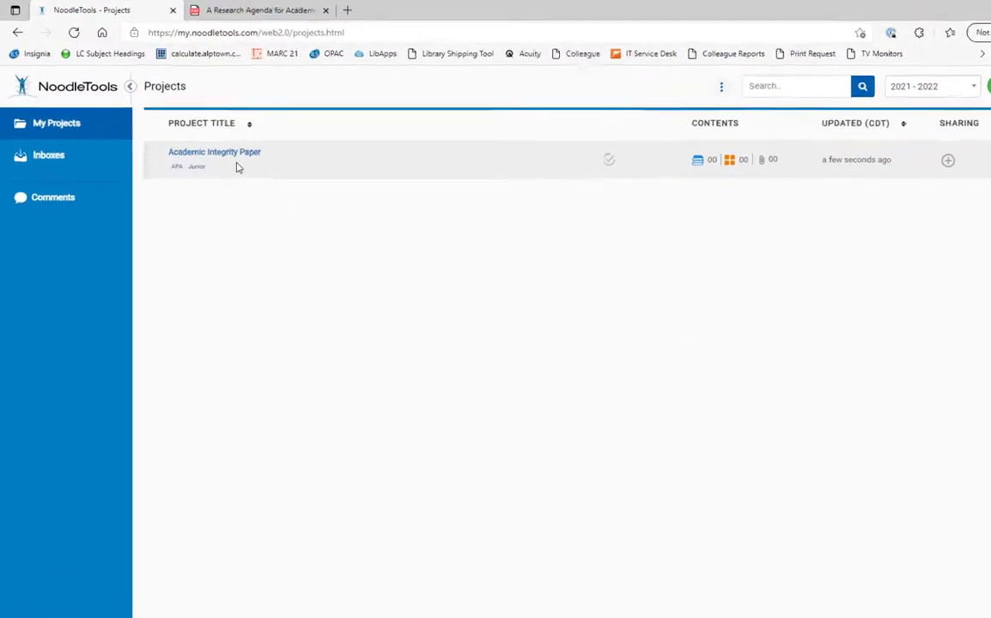
# Start a new citation in the Academic Integrity Paper project for a print or in-hand book.
pyautogui.click(349, 227)
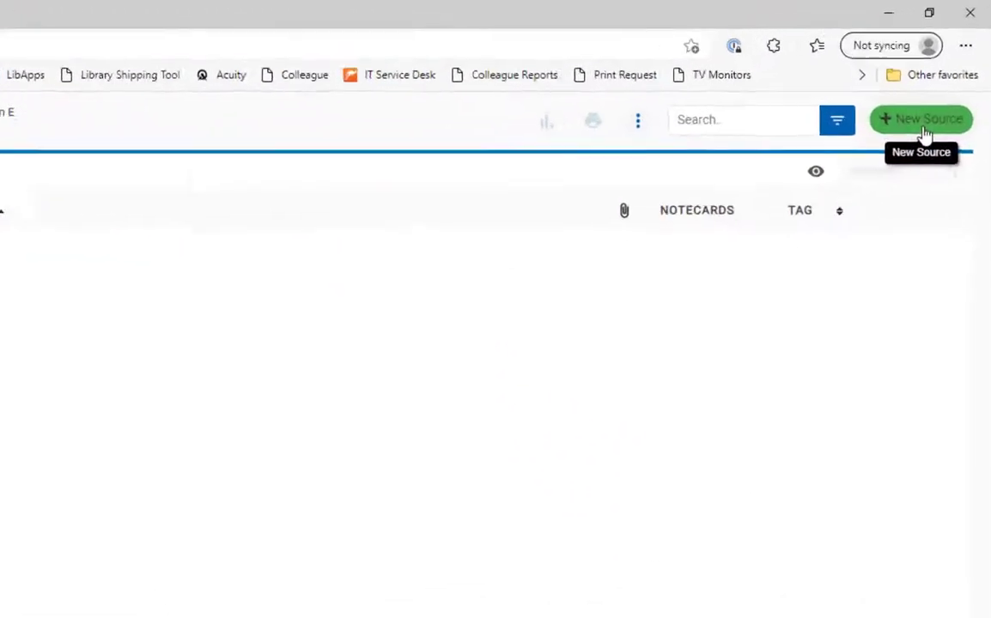
pyautogui.click(940, 80)
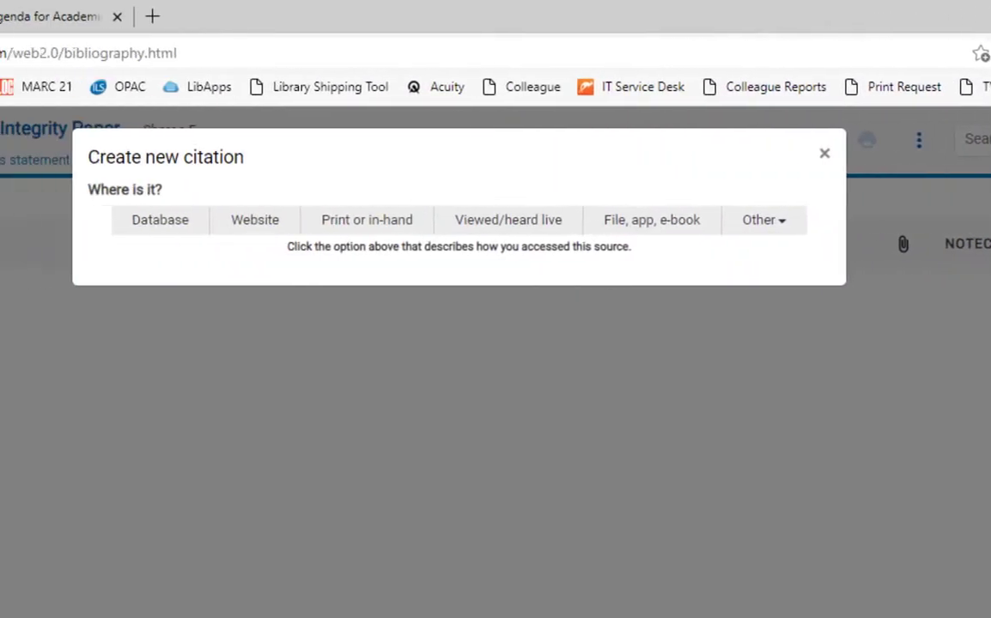
pyautogui.click(411, 239)
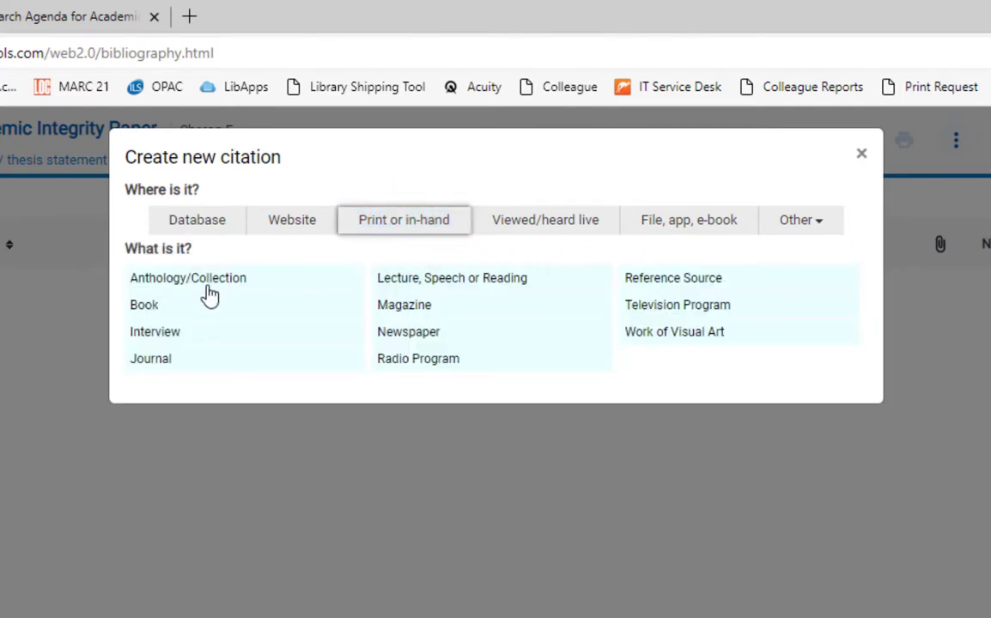
pyautogui.click(173, 309)
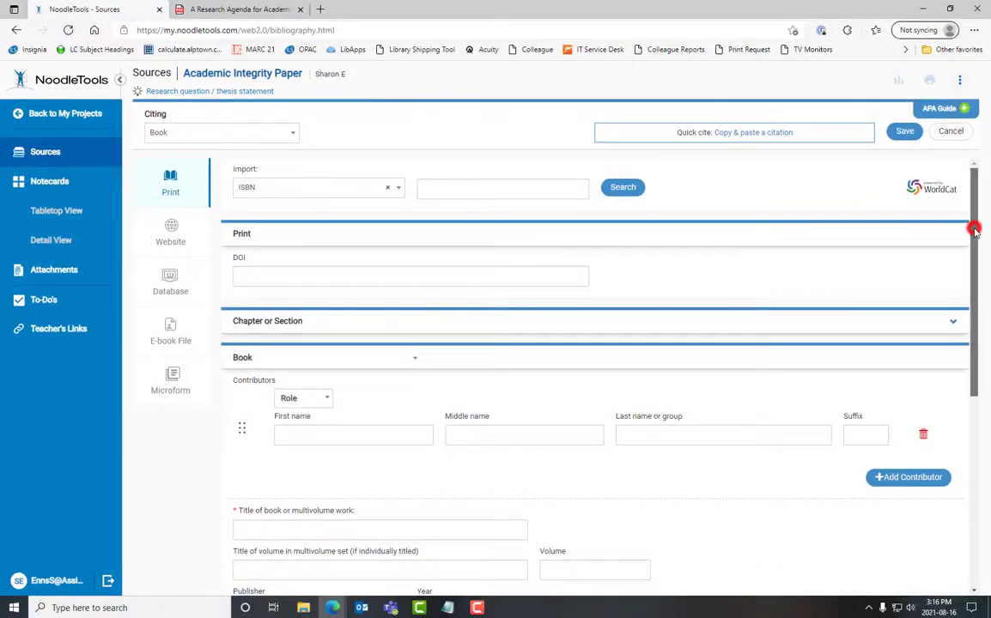
pyautogui.moveTo(973, 228)
pyautogui.mouseDown()
pyautogui.moveTo(990, 308)
pyautogui.moveTo(987, 226)
pyautogui.mouseUp()
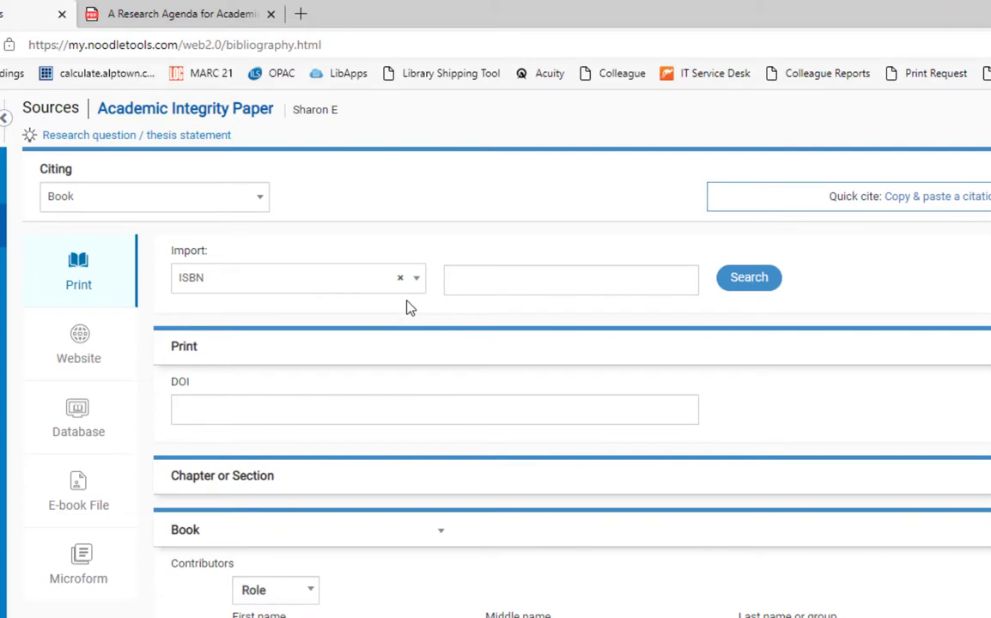
# Keep ISBN as the import method and examine the scanned book pages in the PDF for the ISBN.
pyautogui.click(420, 285)
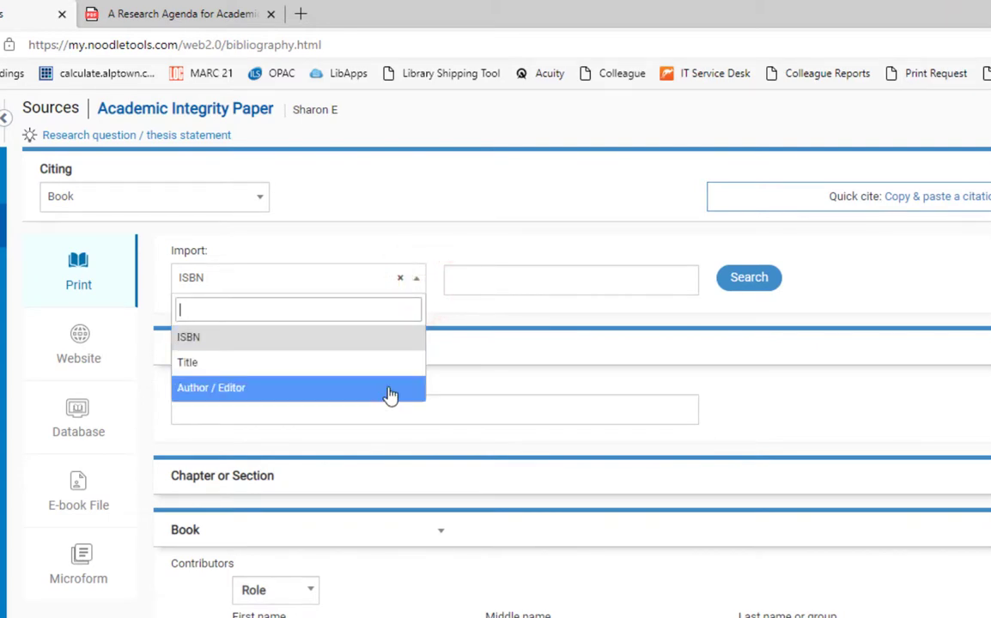
pyautogui.click(397, 337)
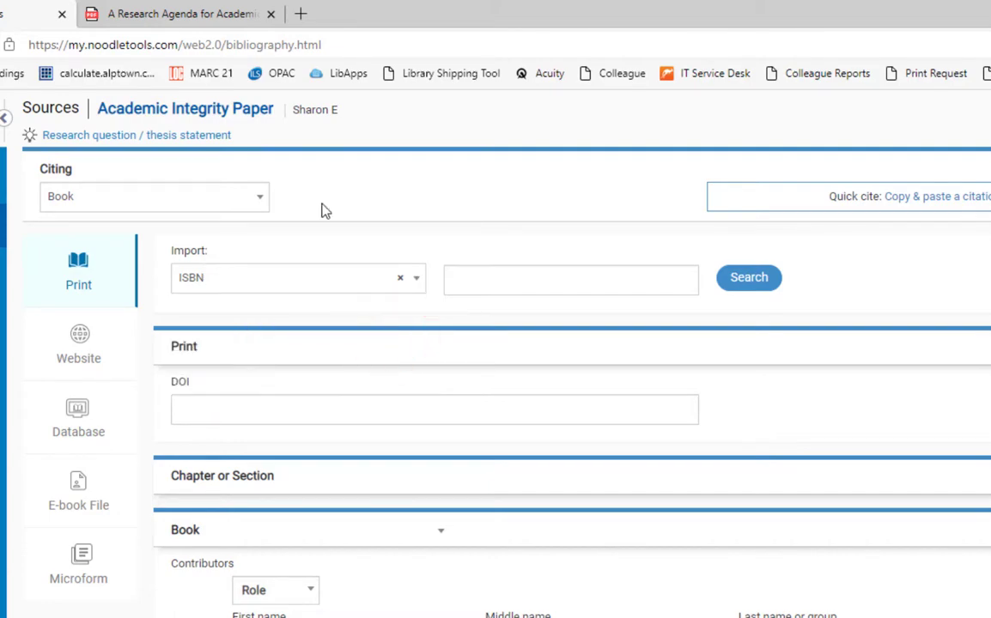
pyautogui.click(204, 15)
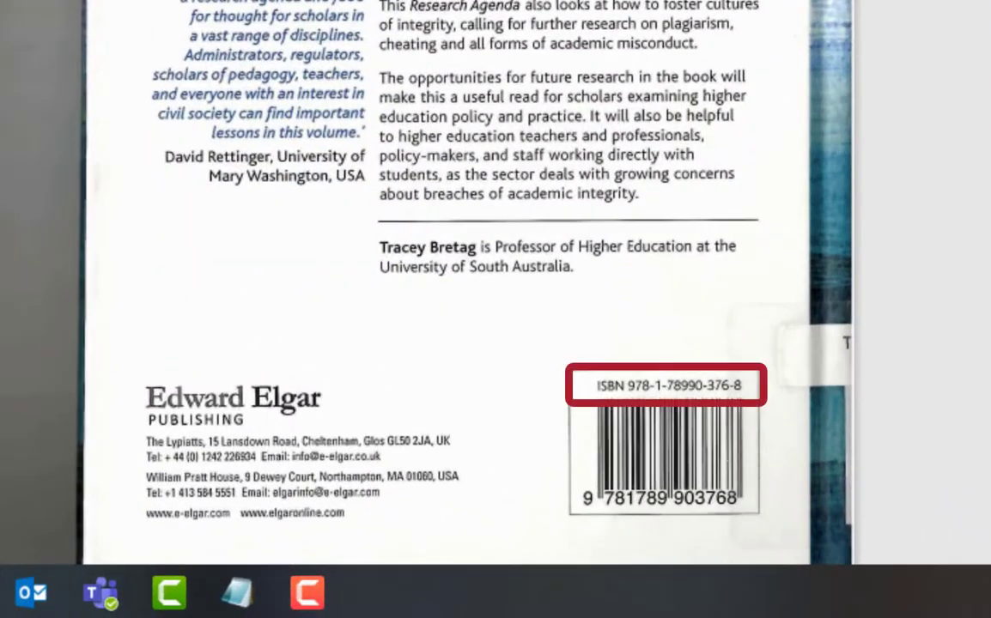
pyautogui.moveTo(987, 298); pyautogui.dragTo(989, 542)
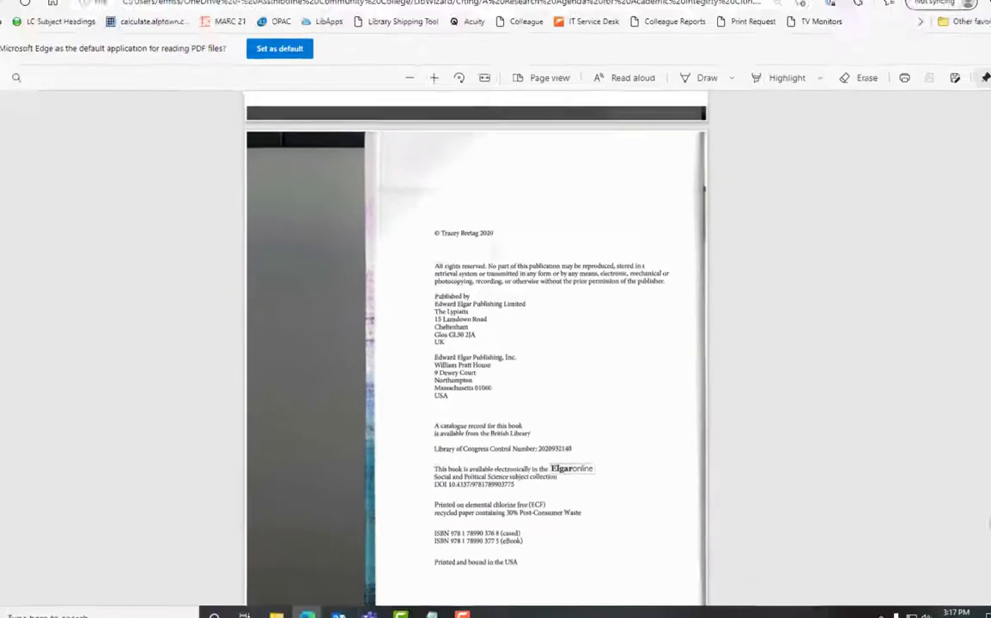
pyautogui.moveTo(990, 542); pyautogui.dragTo(990, 382)
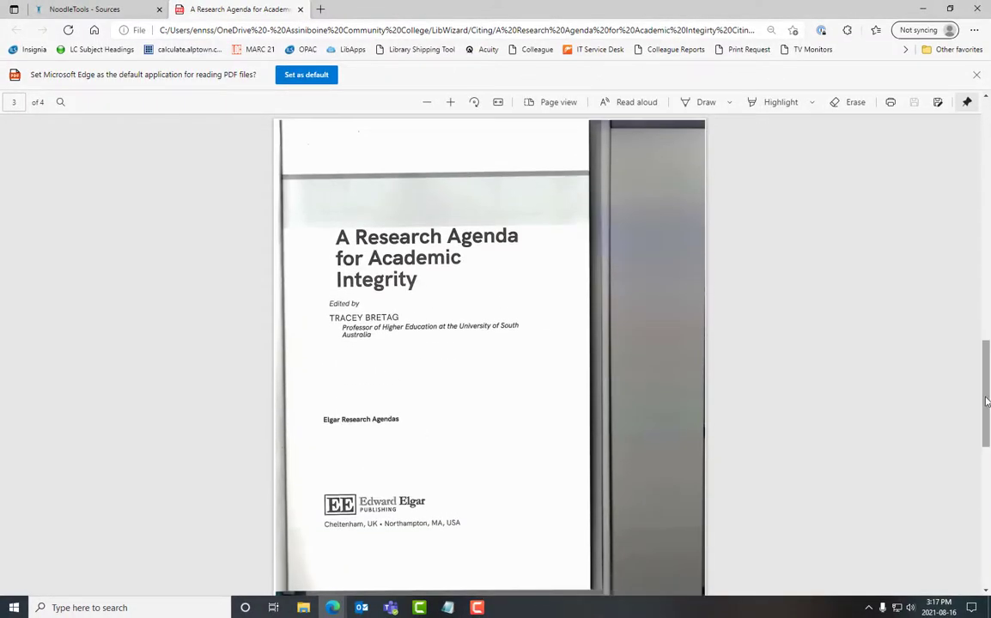
pyautogui.click(128, 9)
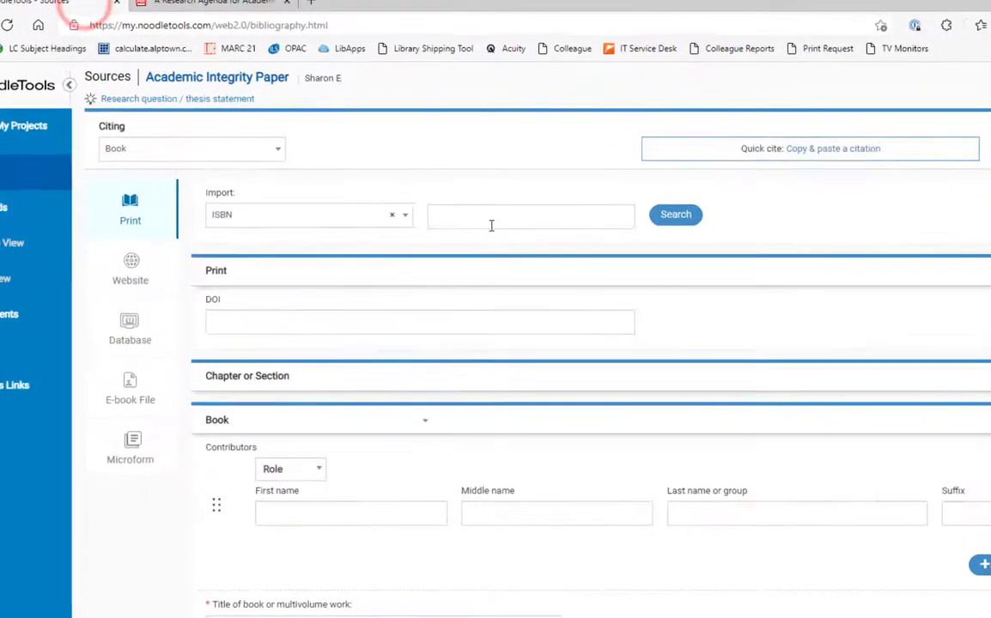
pyautogui.click(466, 192)
pyautogui.hotkey('ctrl', 'v')
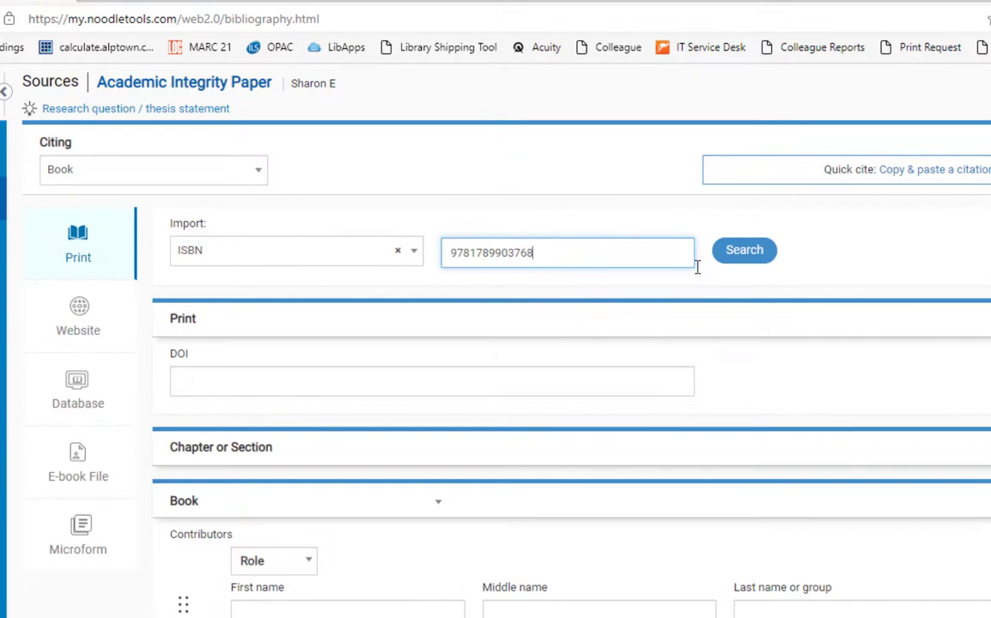
pyautogui.click(745, 253)
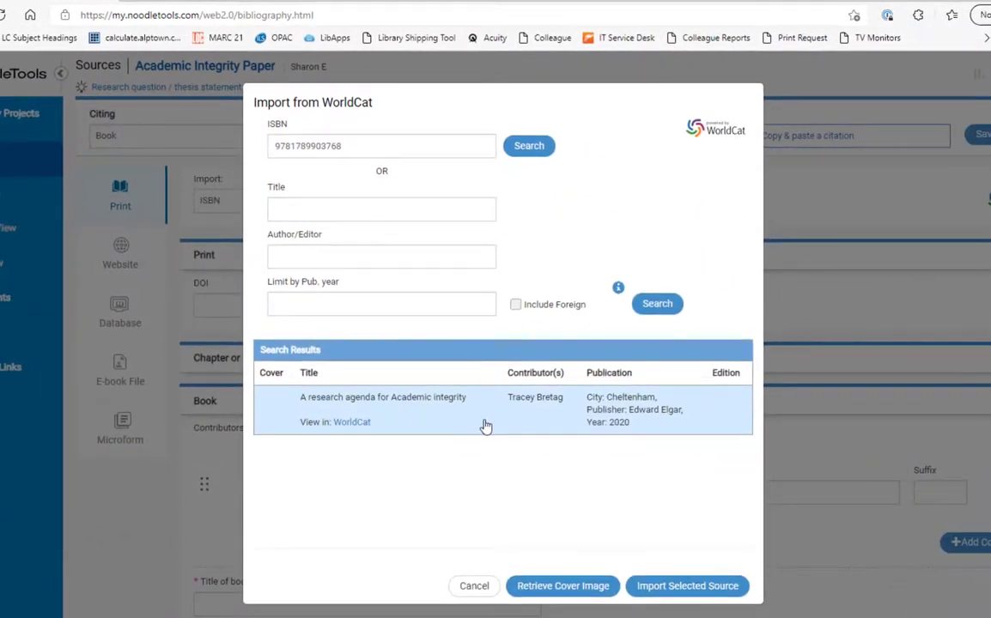
# Import the WorldCat record for A research agenda for Academic integrity into the book citation form.
pyautogui.click(486, 425)
pyautogui.click(672, 591)
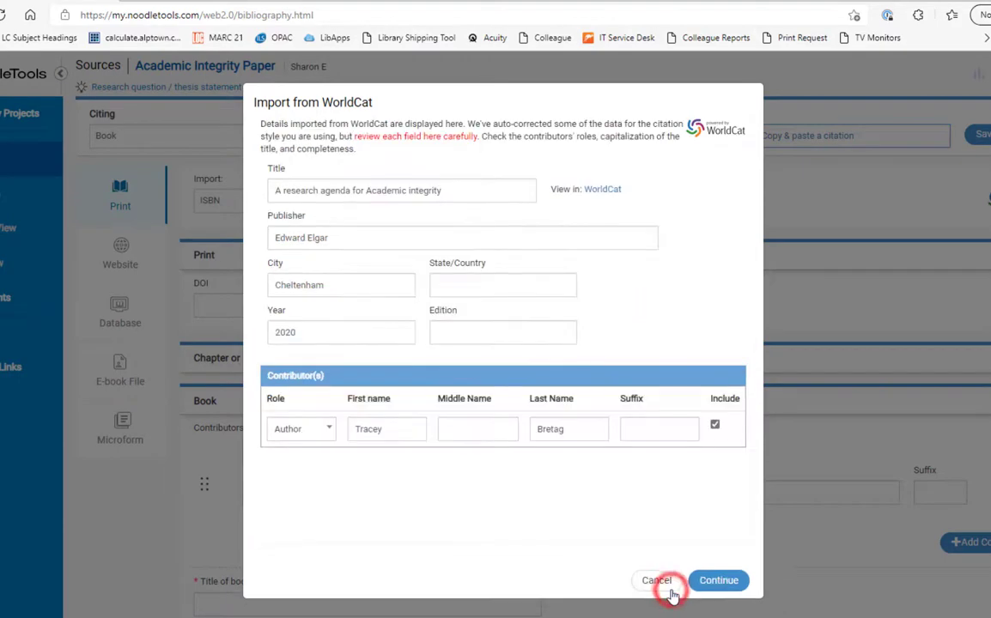
pyautogui.click(729, 581)
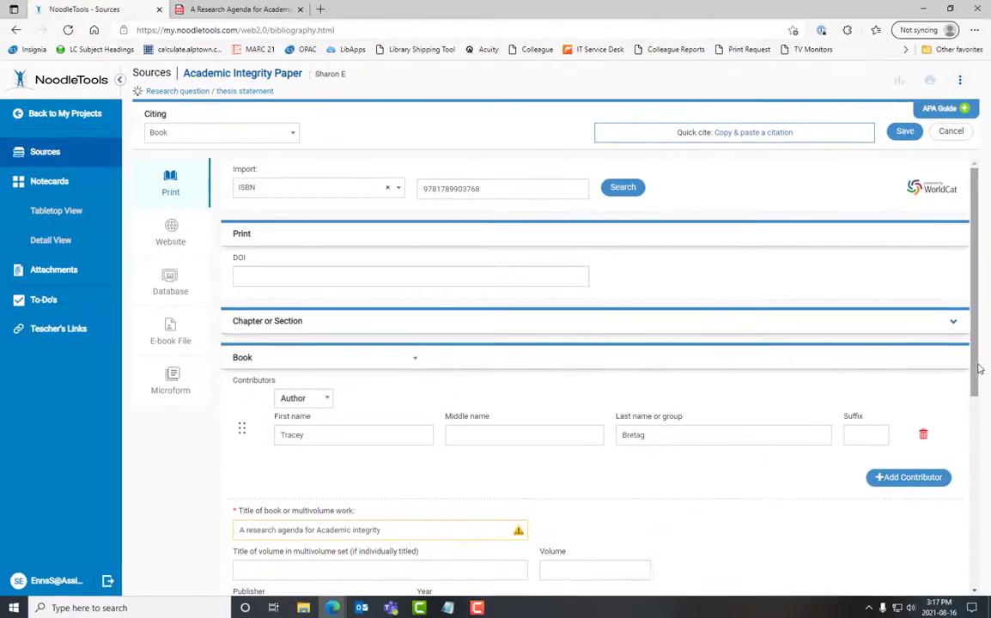
# Compare the imported title, contributor, publisher, year and edition fields with the scanned title and copyright pages in the PDF.
pyautogui.moveTo(975, 368)
pyautogui.mouseDown()
pyautogui.moveTo(966, 363)
pyautogui.moveTo(973, 458)
pyautogui.mouseUp()
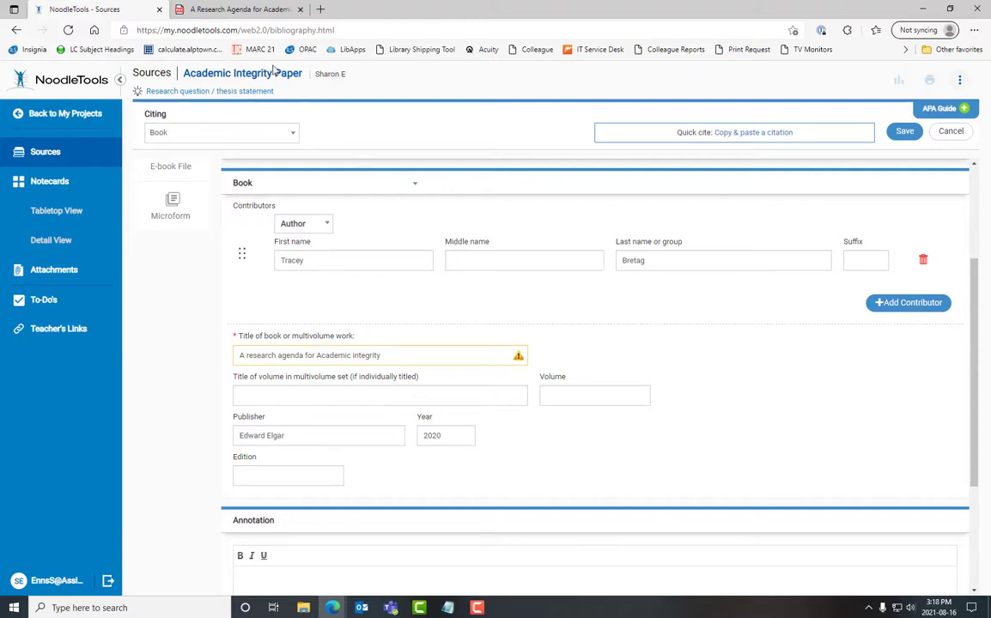
pyautogui.click(245, 10)
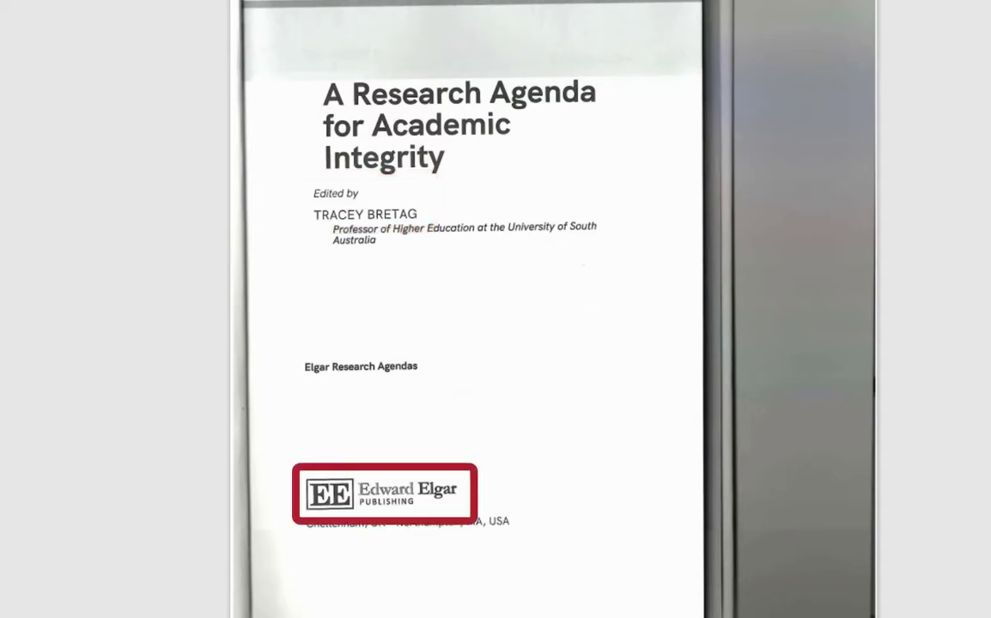
pyautogui.scroll(-10, 554, 309)
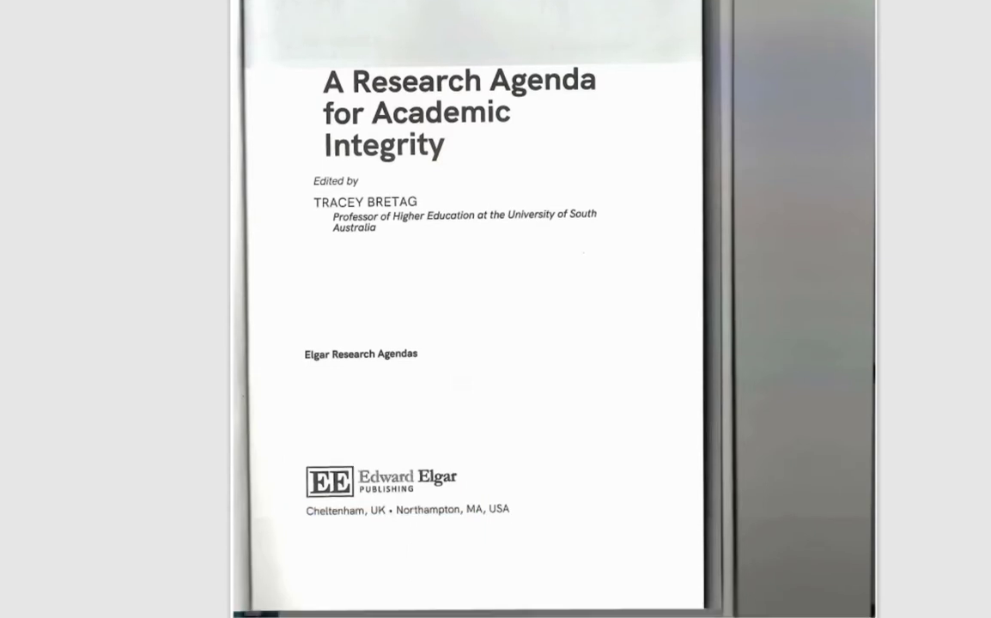
pyautogui.scroll(-3, 554, 310)
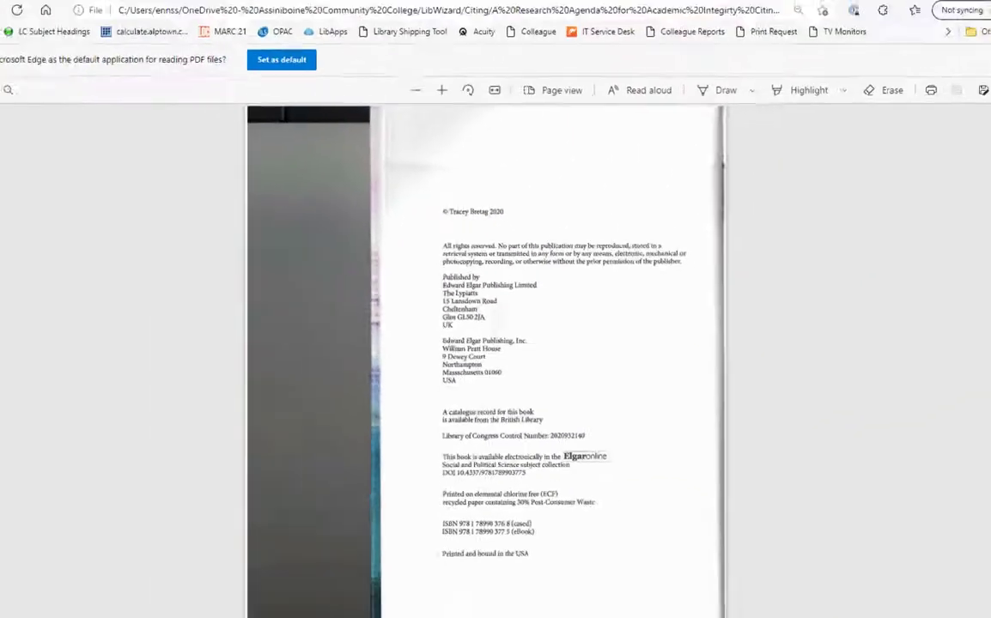
pyautogui.moveTo(983, 487); pyautogui.dragTo(987, 368)
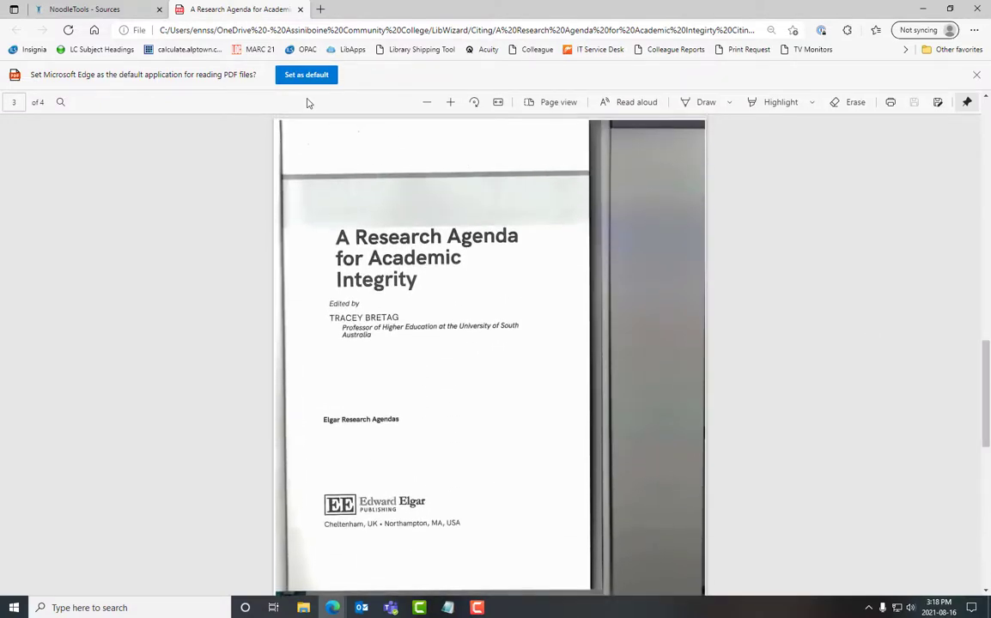
# Review the capitalization guidance for the citation's book title and correct the title to "A research agenda for academic integrity".
pyautogui.click(126, 11)
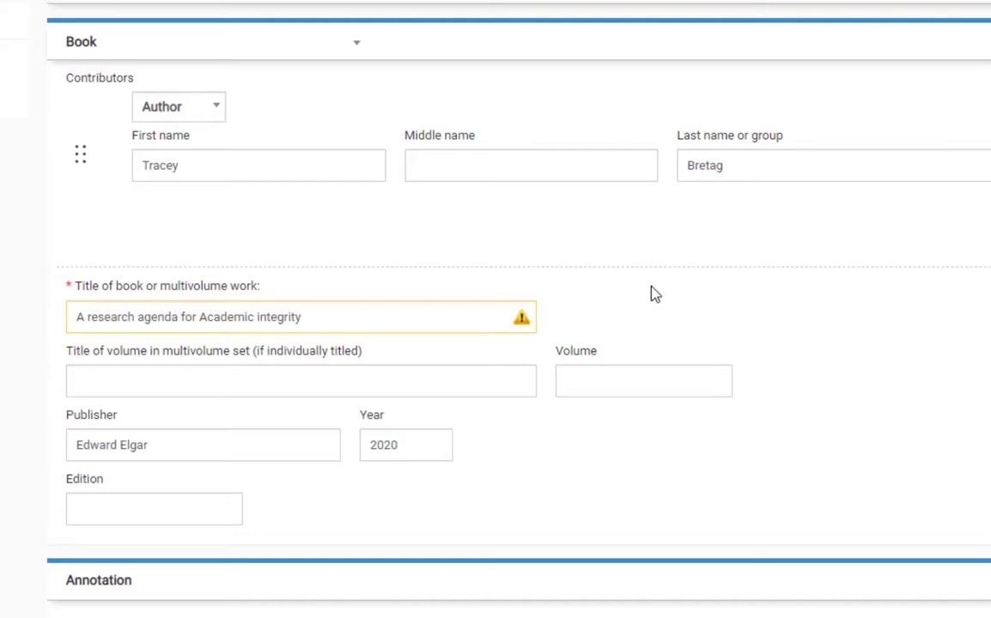
pyautogui.click(361, 317)
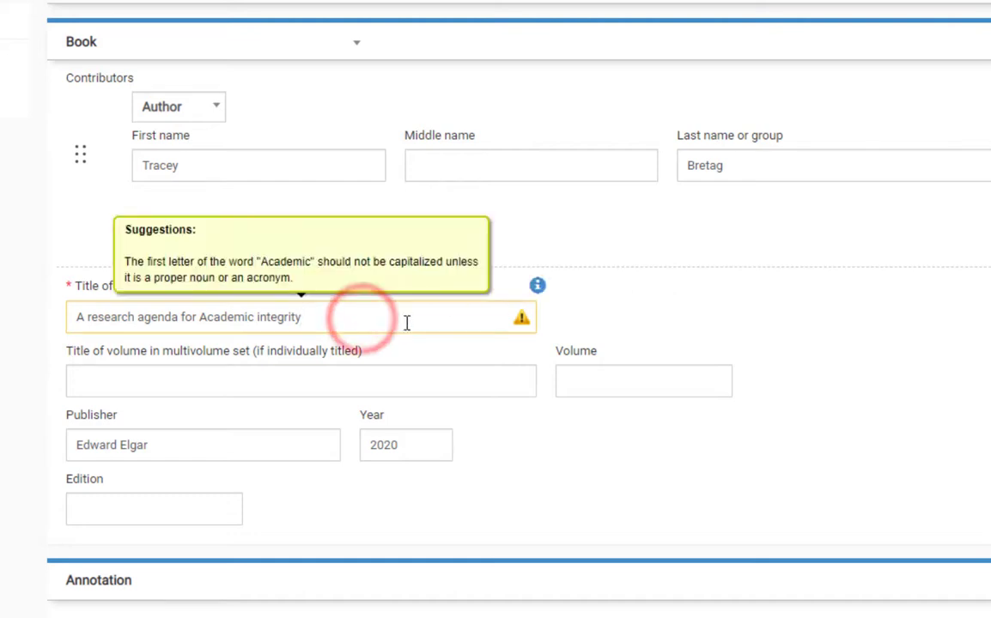
pyautogui.click(539, 288)
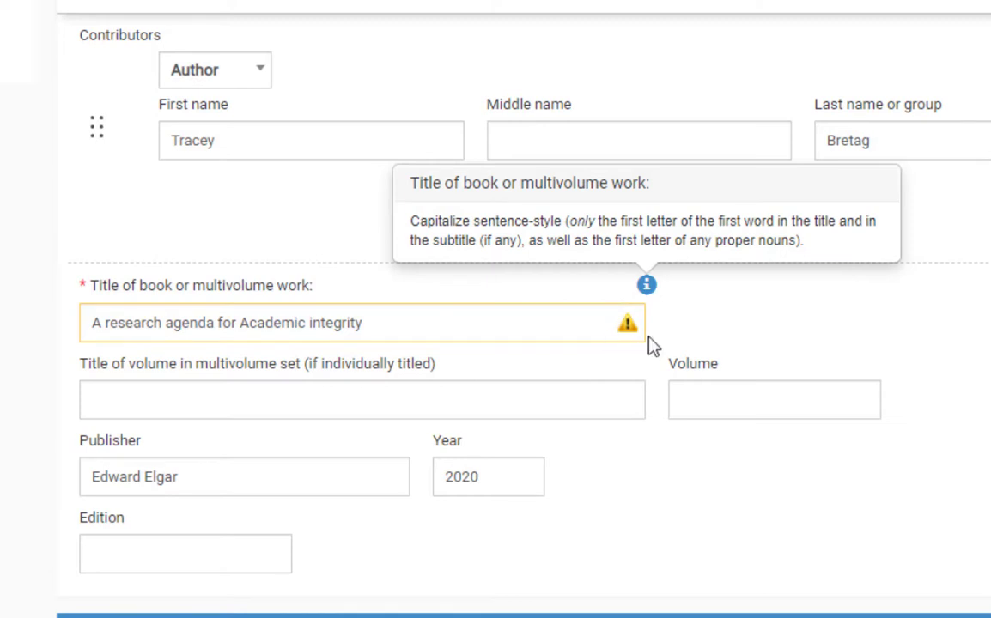
pyautogui.click(443, 325)
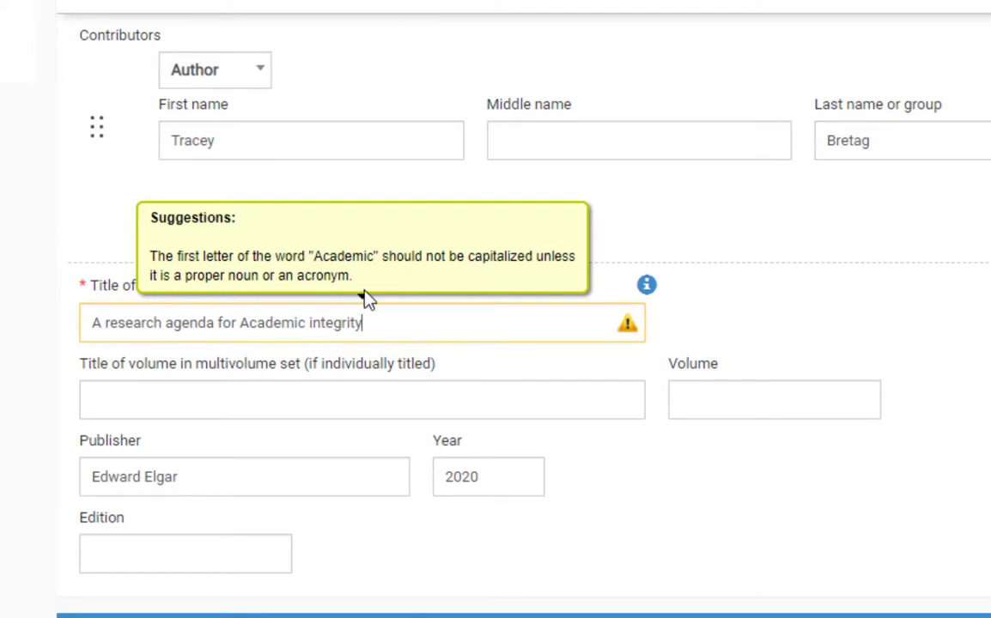
pyautogui.click(250, 323)
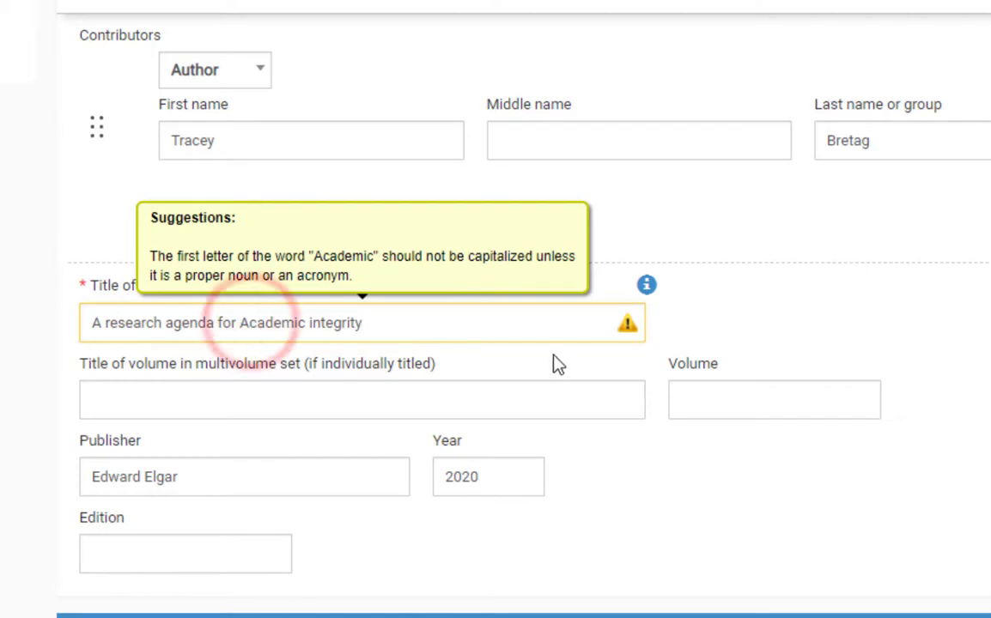
pyautogui.press('BackSpace')
pyautogui.write('a')
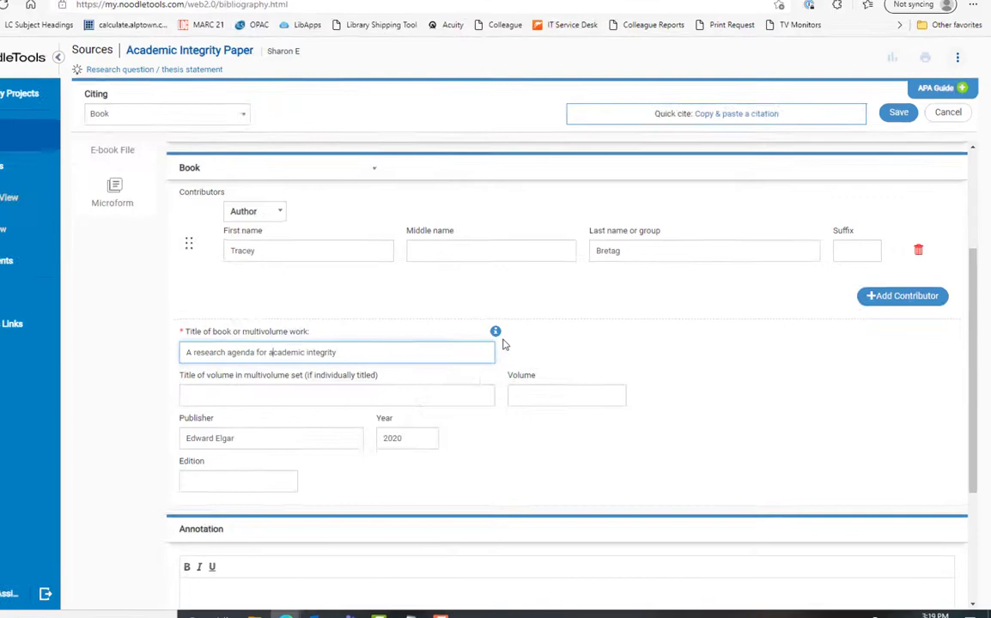
# Check the contributor's role on the scanned title page, set it to Editor in the citation form, and save the citation.
pyautogui.click(360, 250)
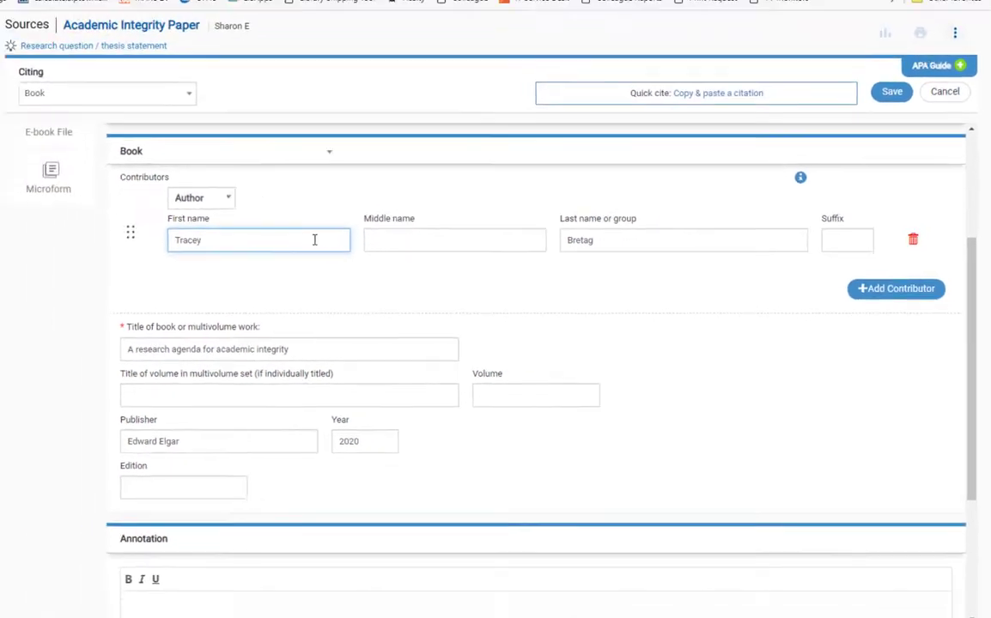
pyautogui.click(267, 7)
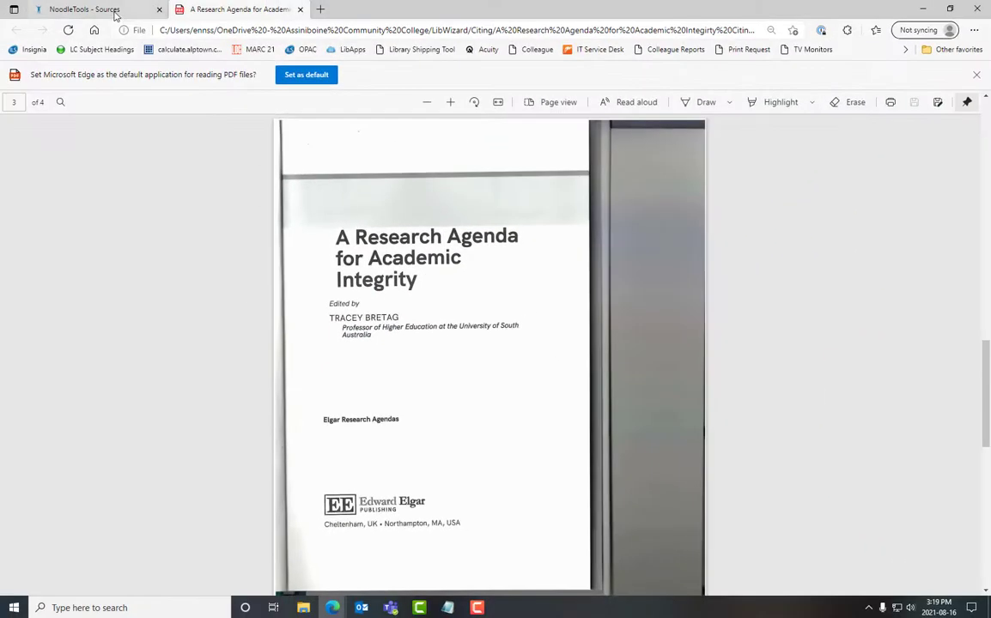
pyautogui.click(115, 12)
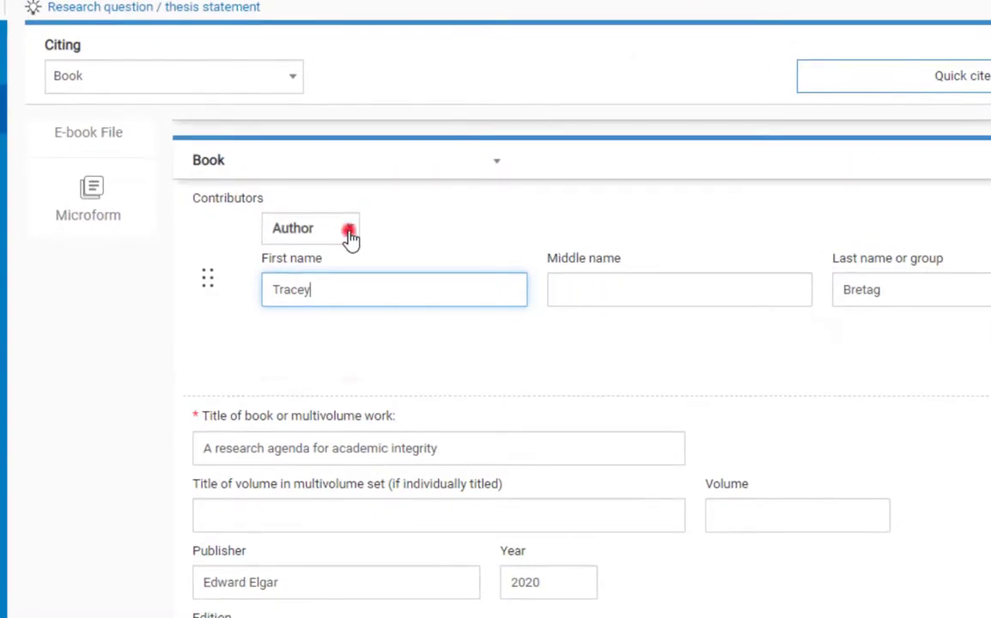
pyautogui.click(350, 232)
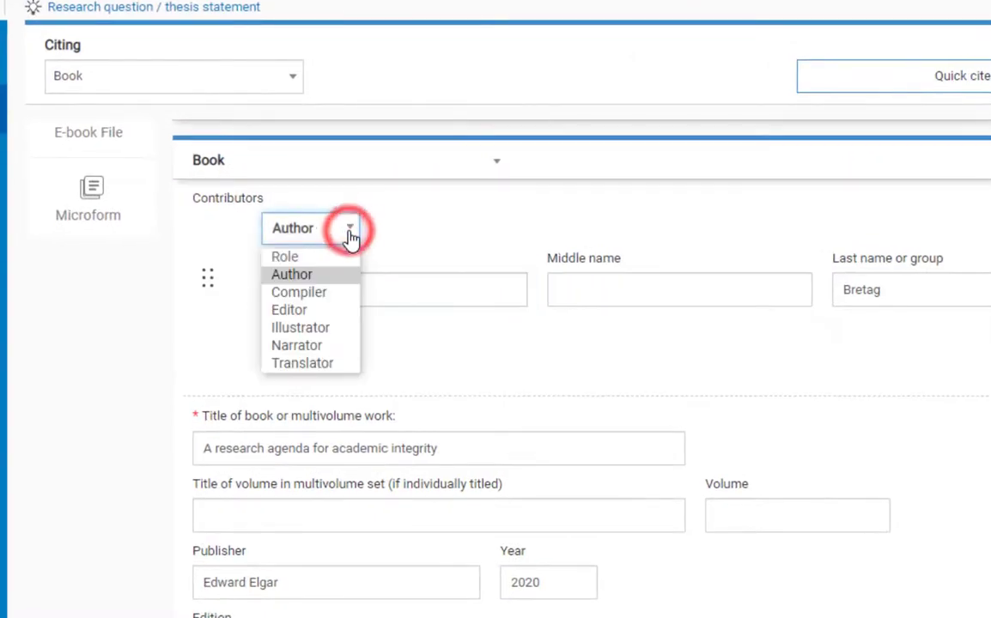
pyautogui.click(335, 315)
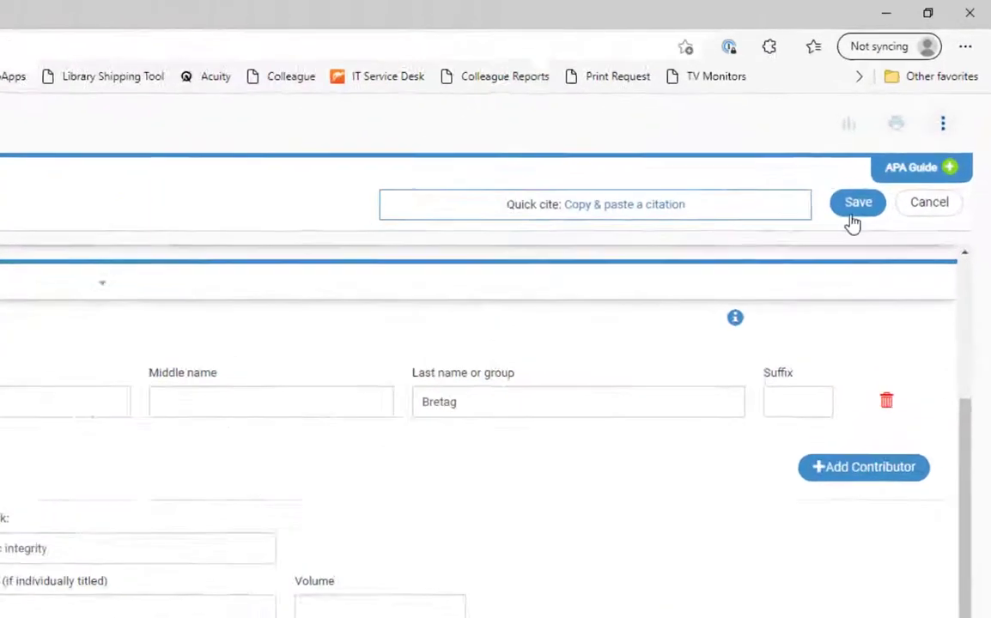
pyautogui.click(902, 136)
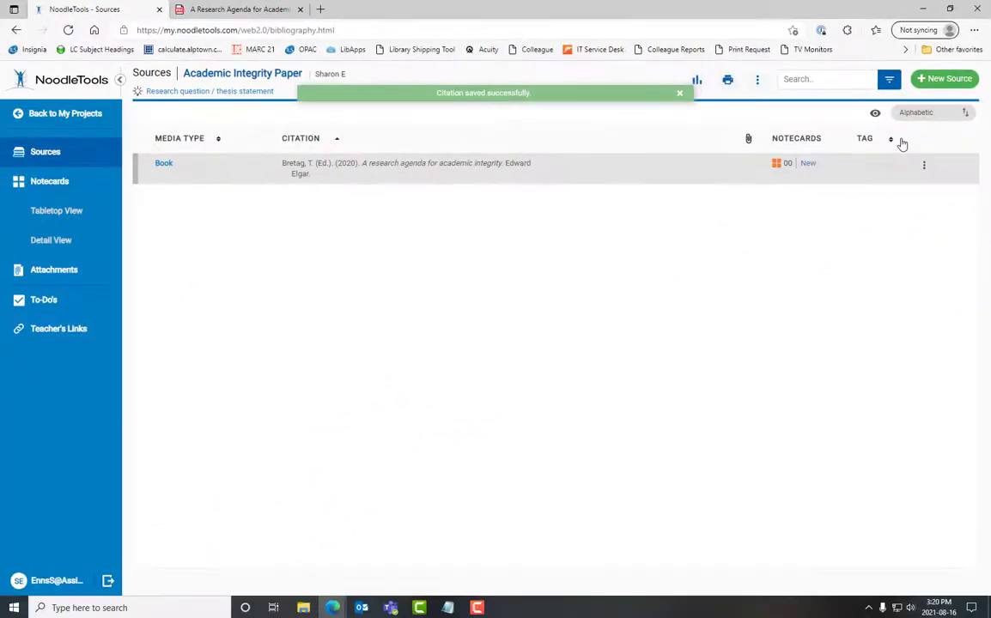